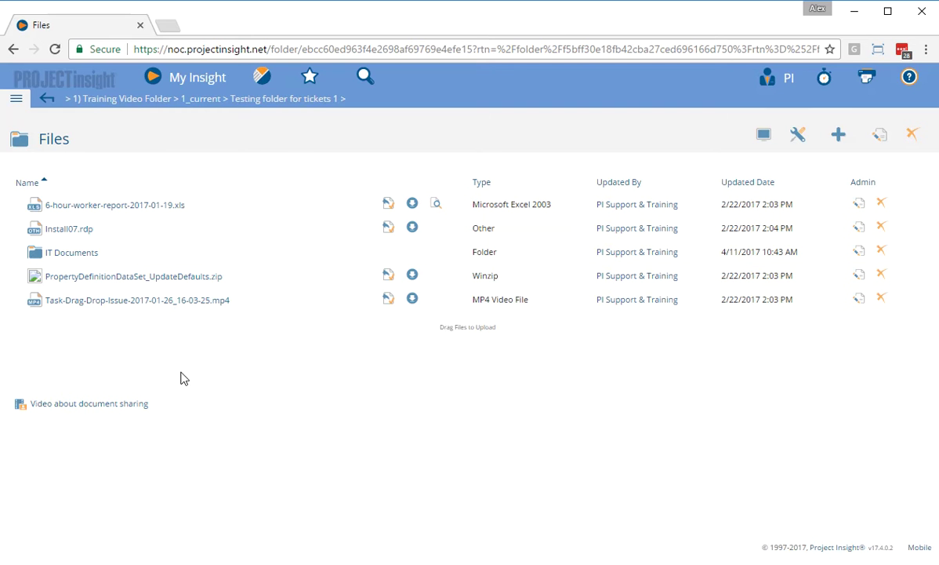
Move the four files in the Files folder into its IT Documents subfolder
{"action": "left_click", "coordinate": [74, 254]}
{"action": "left_click", "coordinate": [49, 99]}
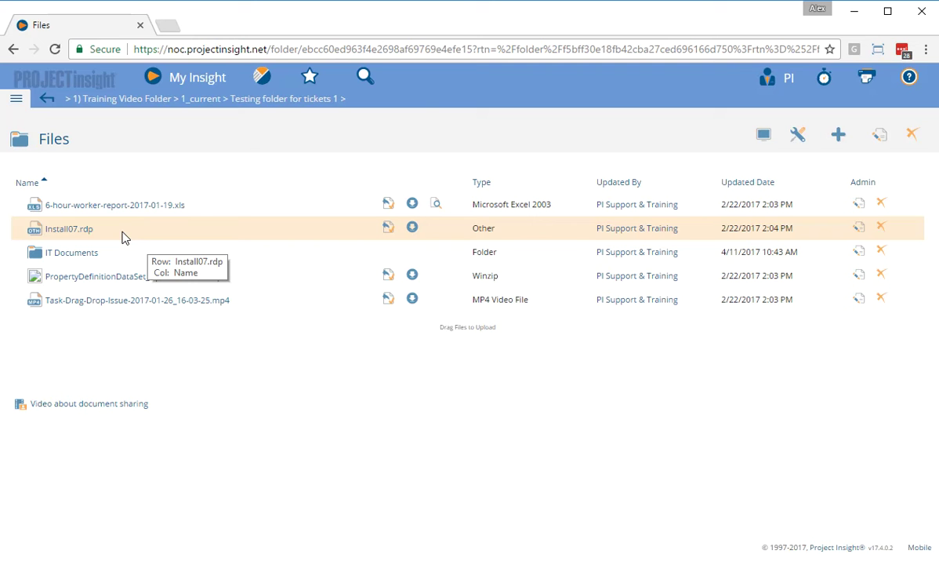
{"action": "left_click_drag", "start_coordinate": [123, 238], "coordinate": [145, 251]}
{"action": "left_click_drag", "start_coordinate": [217, 206], "coordinate": [166, 226]}
{"action": "left_click_drag", "start_coordinate": [291, 231], "coordinate": [249, 207]}
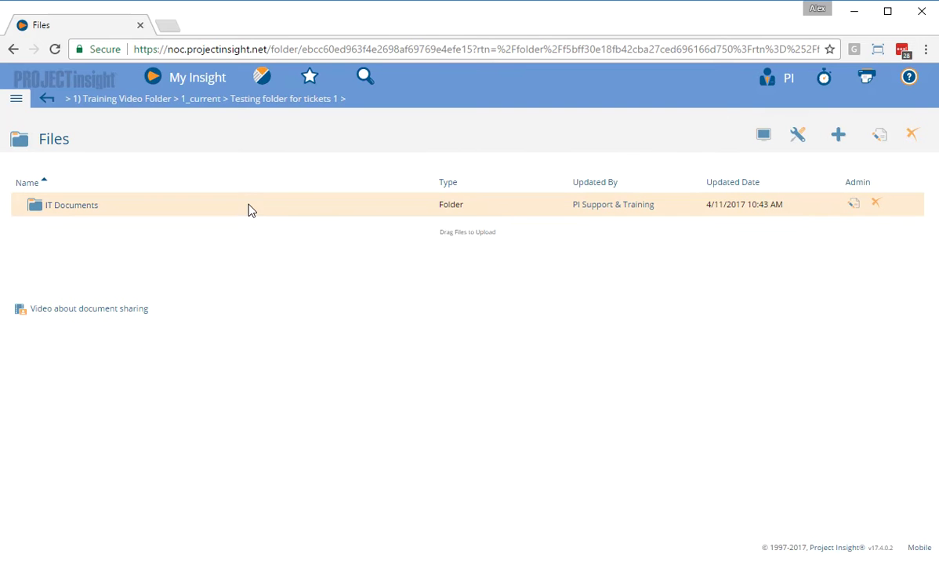
Check the contents of the IT Documents folder, then return to Files and expand IT Documents in the list
{"action": "left_click", "coordinate": [74, 207]}
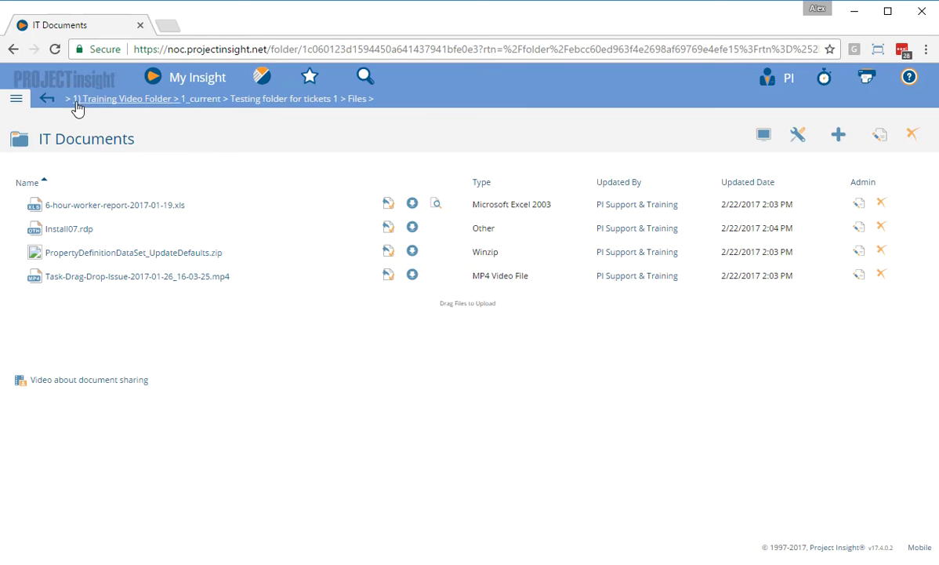
{"action": "left_click", "coordinate": [357, 99]}
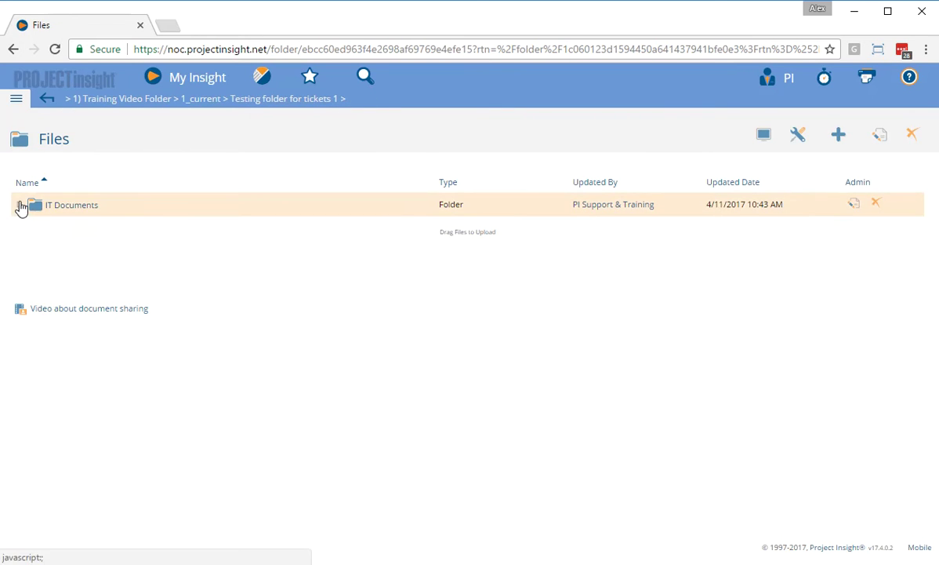
{"action": "left_click", "coordinate": [20, 206]}
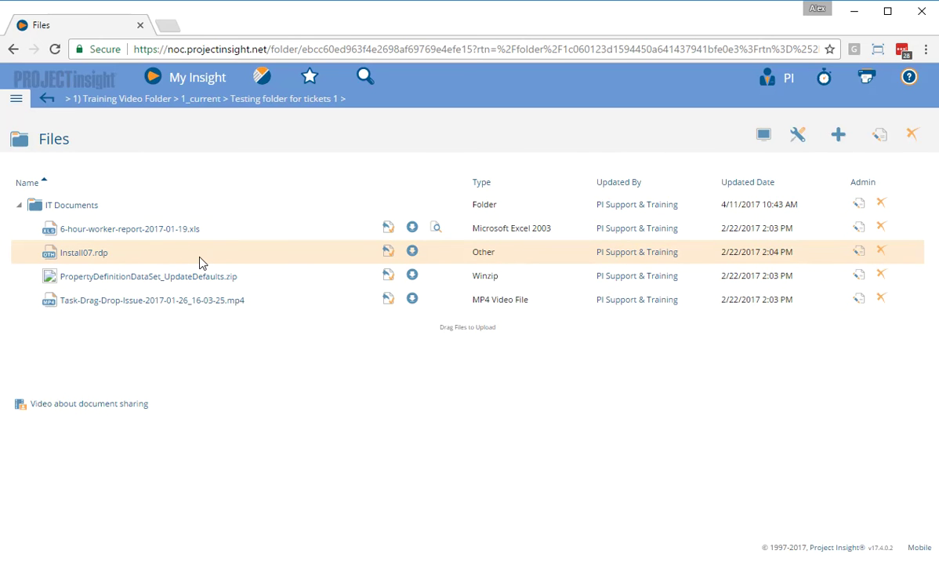
Copy the IT Documents folder
{"action": "right_click", "coordinate": [107, 198]}
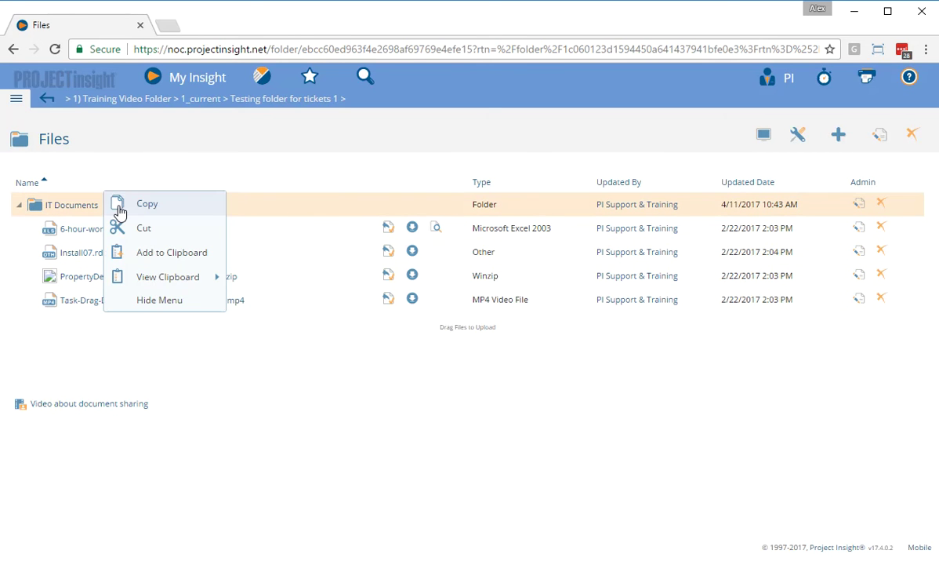
{"action": "right_click", "coordinate": [301, 196]}
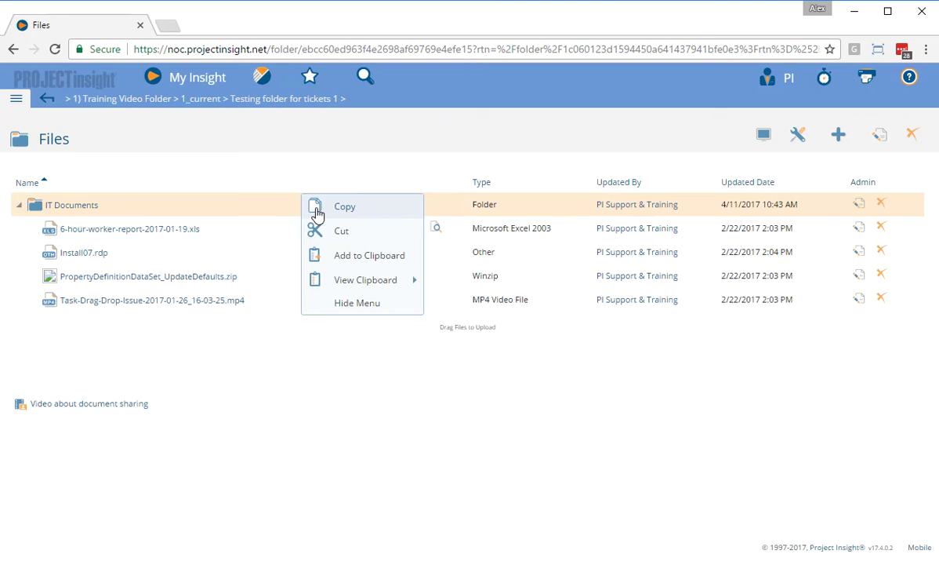
{"action": "left_click", "coordinate": [365, 208]}
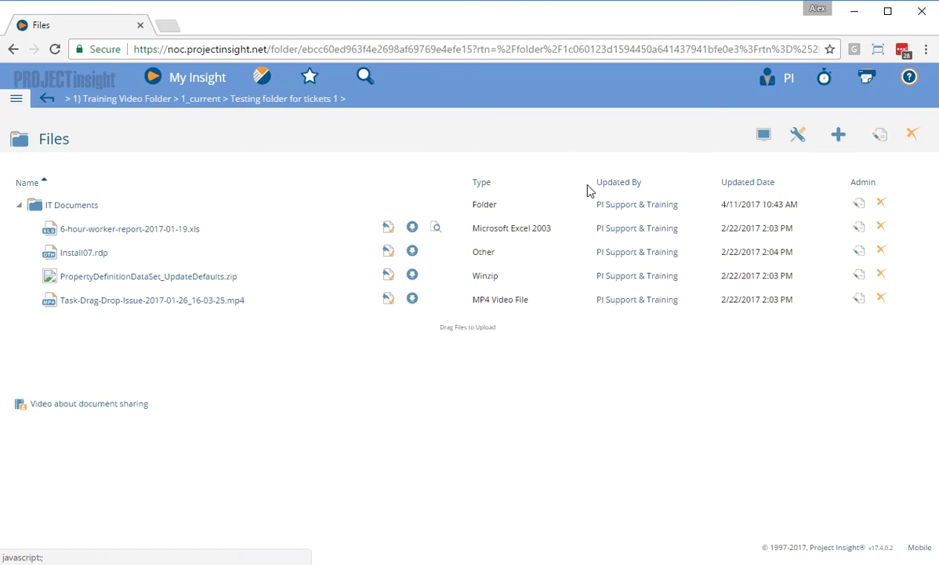
Paste the copied IT Documents folder into the folder listed just above Files in Testing folder for tickets 1
{"action": "left_click", "coordinate": [304, 99]}
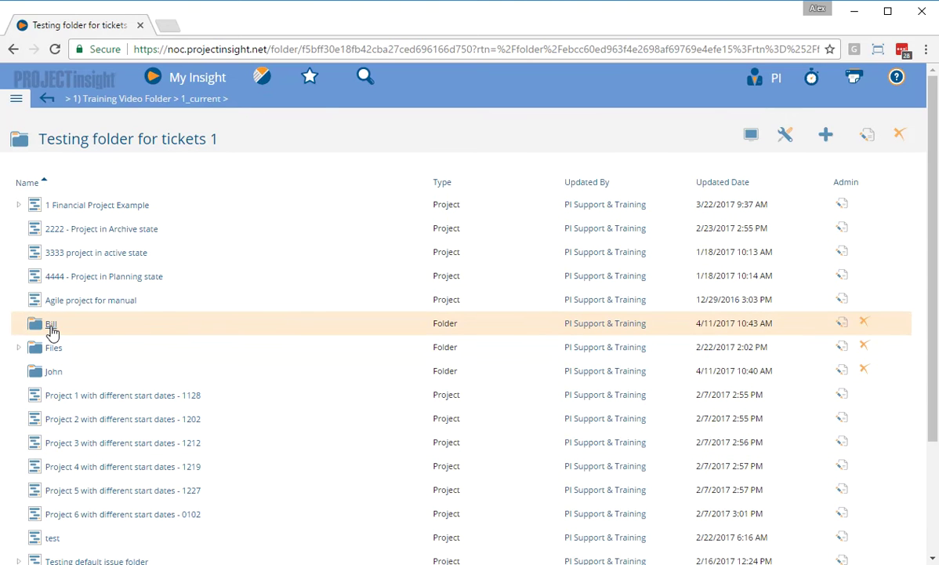
{"action": "left_click", "coordinate": [51, 326]}
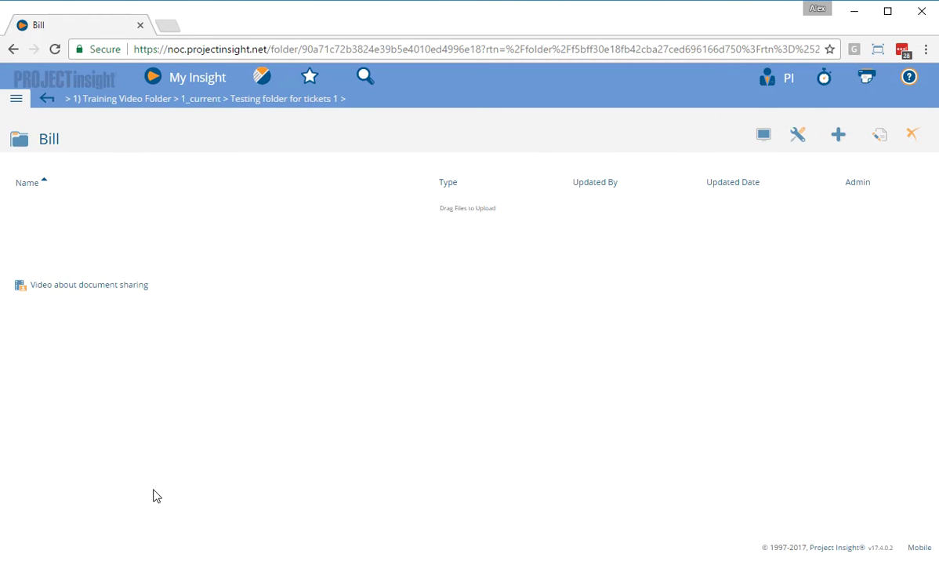
{"action": "left_click", "coordinate": [46, 100]}
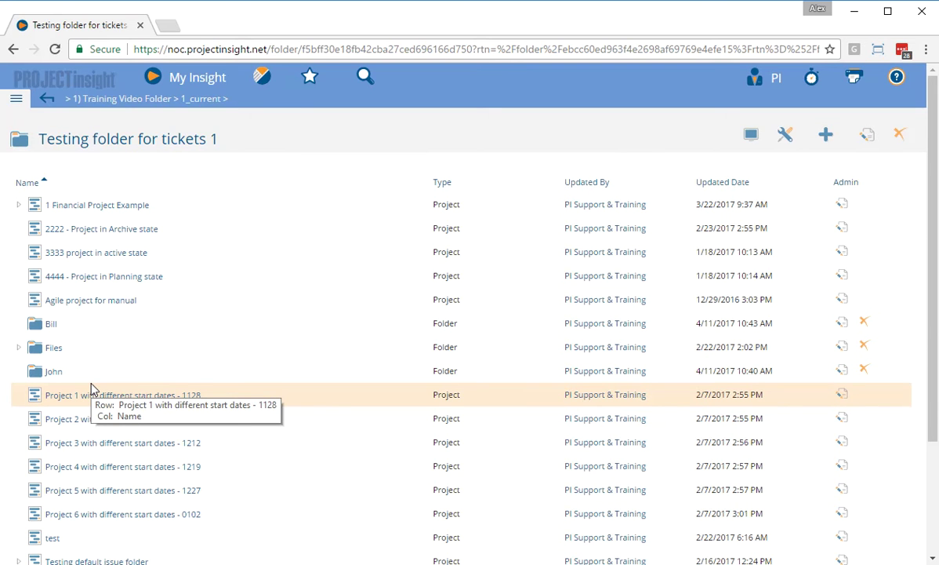
{"action": "left_click", "coordinate": [51, 325]}
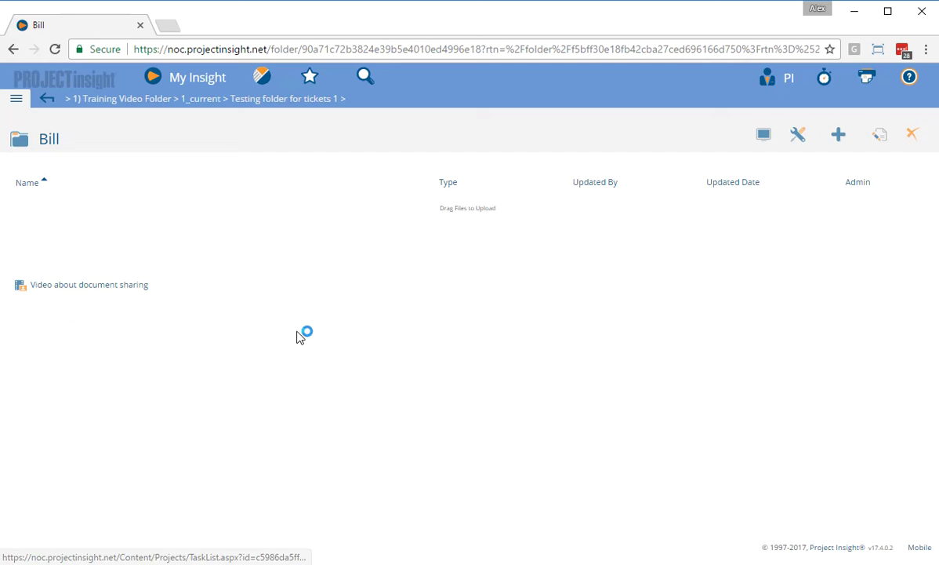
{"action": "right_click", "coordinate": [281, 250]}
{"action": "mouse_move", "coordinate": [310, 284]}
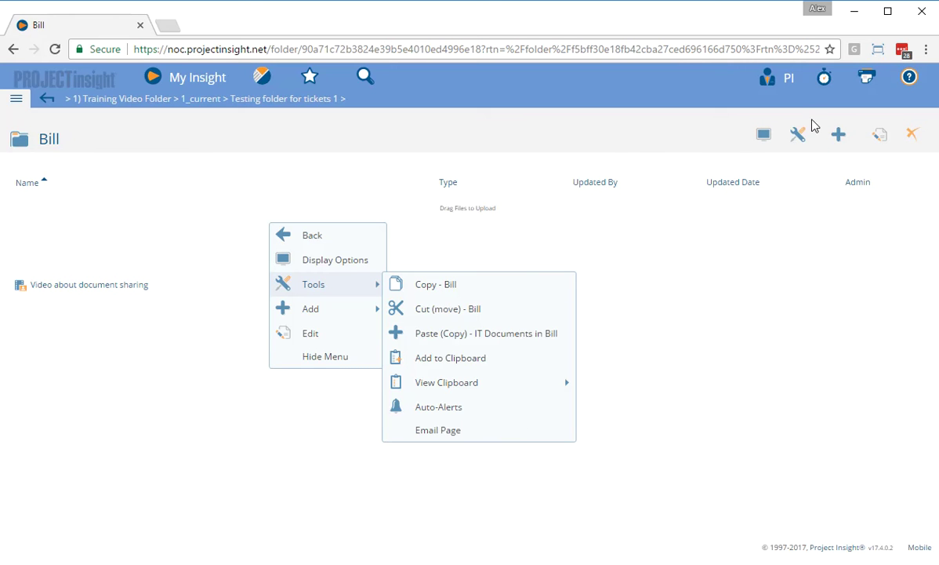
{"action": "mouse_move", "coordinate": [321, 308]}
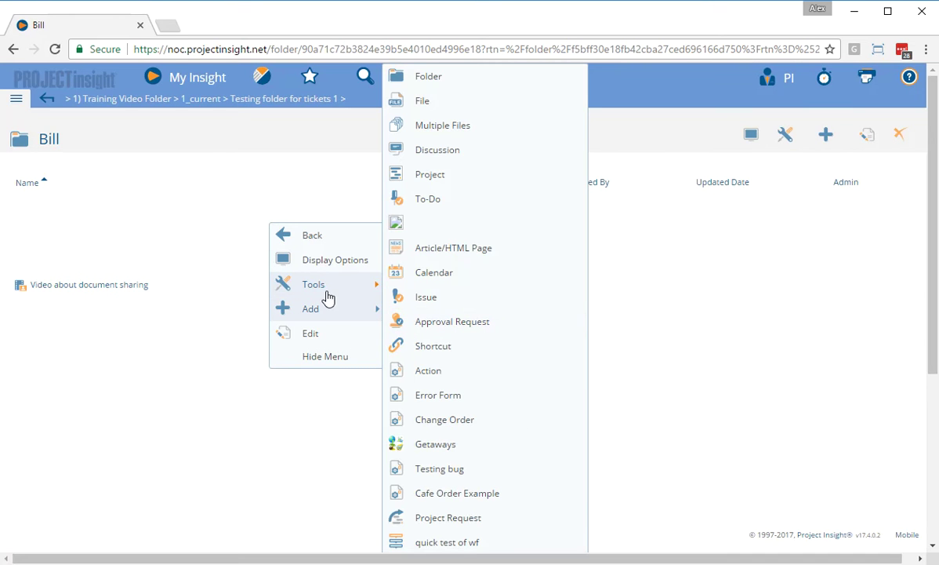
{"action": "left_click", "coordinate": [679, 323]}
{"action": "right_click", "coordinate": [189, 231]}
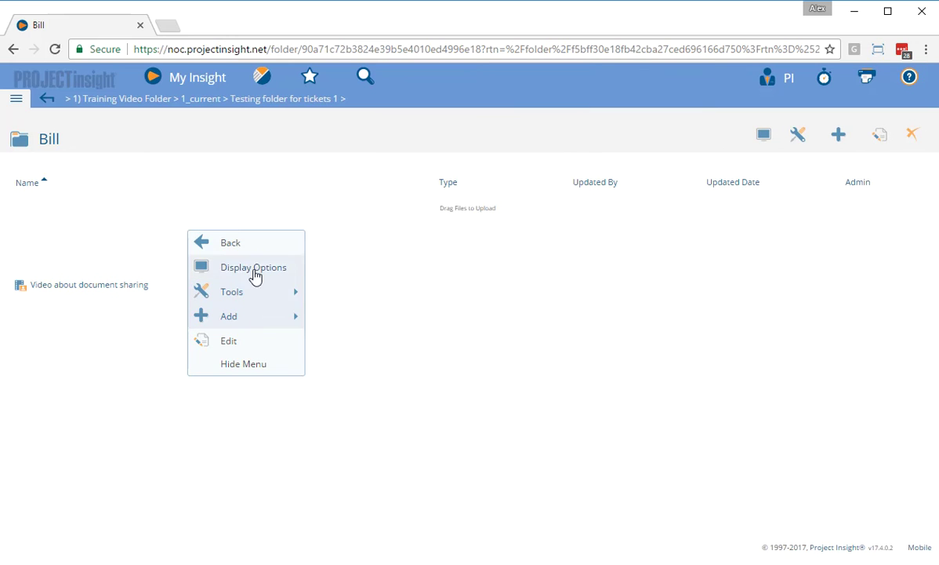
{"action": "mouse_move", "coordinate": [261, 295]}
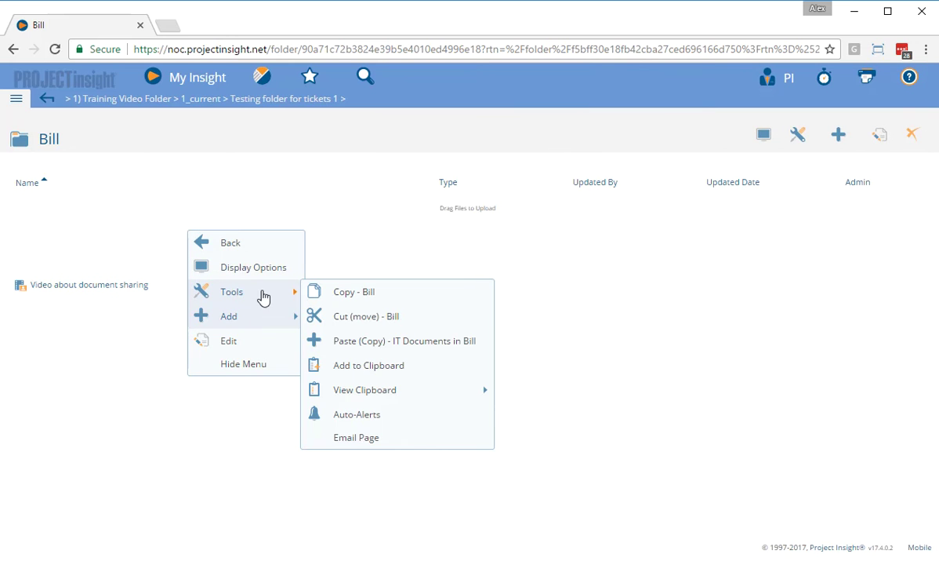
{"action": "left_click", "coordinate": [370, 343]}
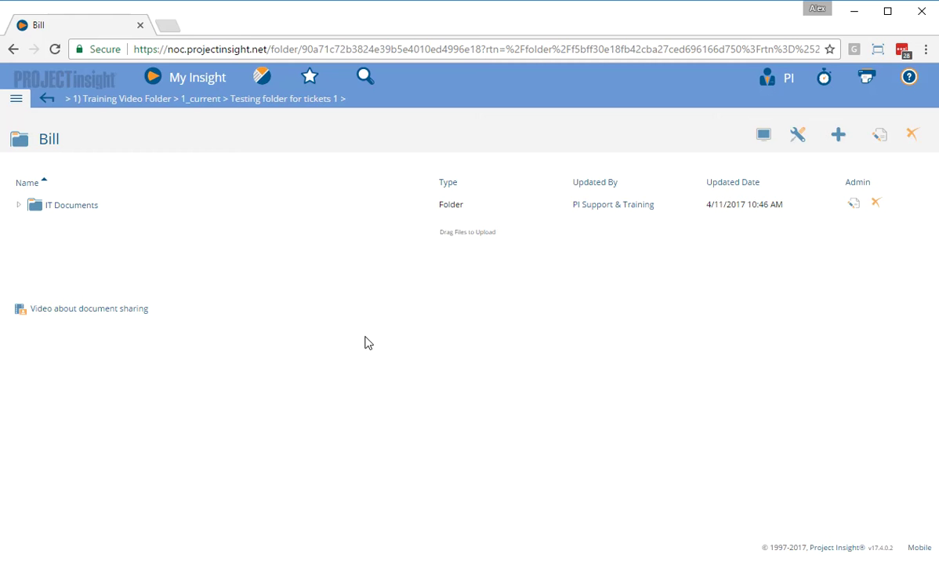
Paste the copied IT Documents folder into the folder listed just below Files in Testing folder for tickets 1
{"action": "left_click", "coordinate": [46, 99]}
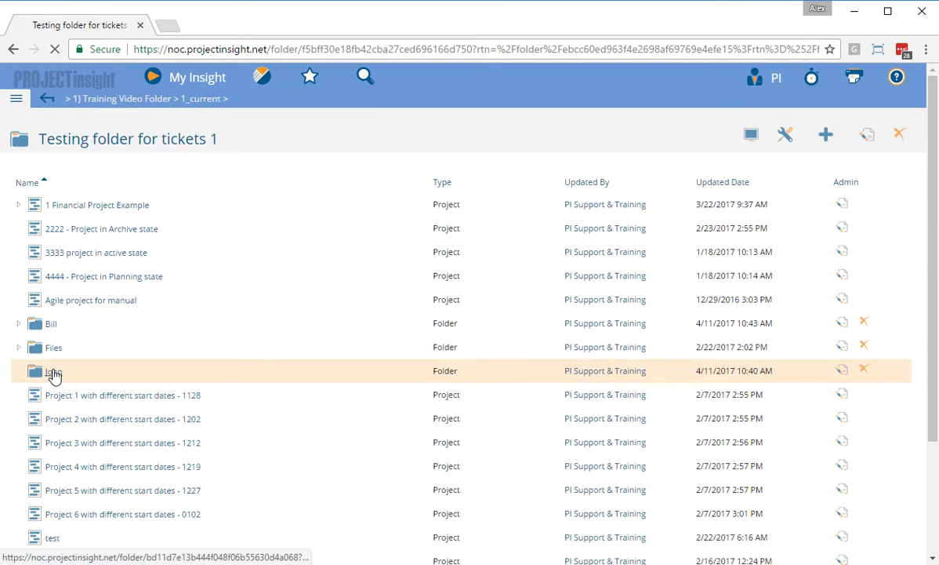
{"action": "left_click", "coordinate": [52, 374]}
{"action": "left_click", "coordinate": [799, 135]}
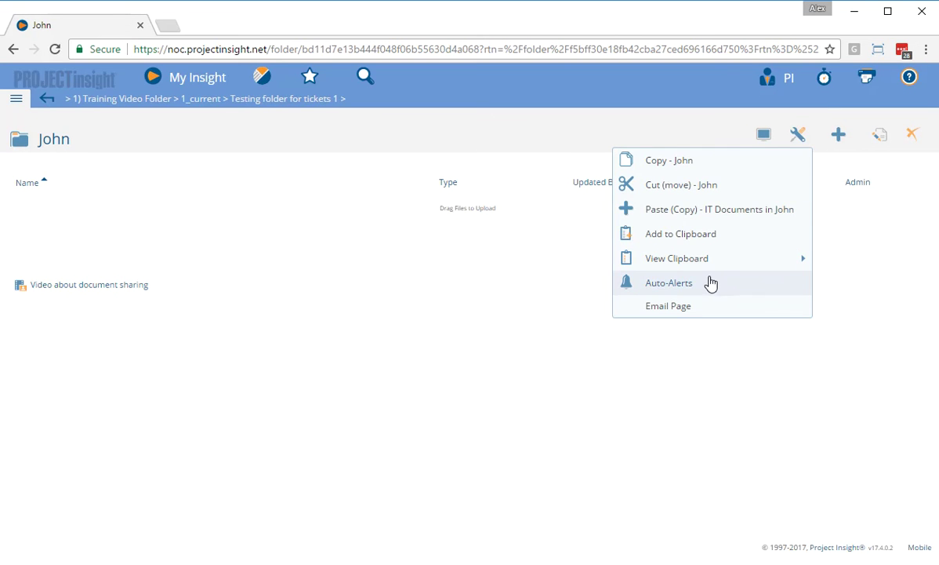
{"action": "left_click", "coordinate": [717, 210]}
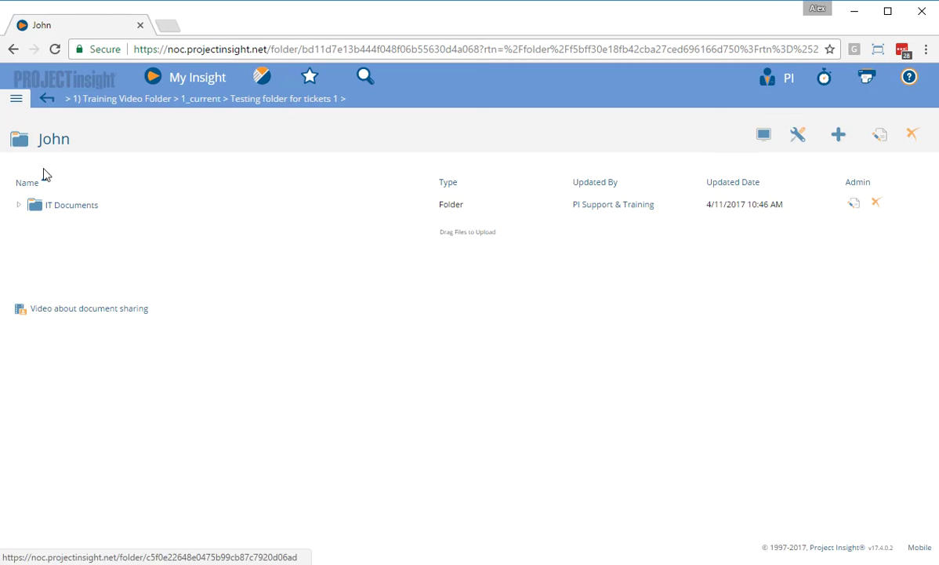
Return to Testing folder for tickets 1 and expand Files and its IT Documents subfolder to list the files
{"action": "left_click", "coordinate": [47, 98]}
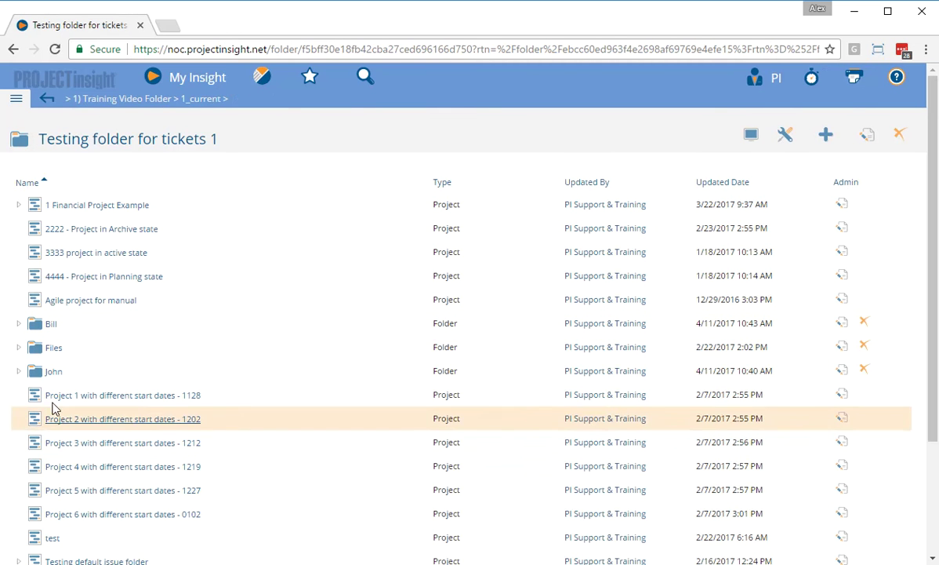
{"action": "left_click", "coordinate": [18, 347]}
{"action": "left_click_drag", "start_coordinate": [136, 378], "coordinate": [157, 377]}
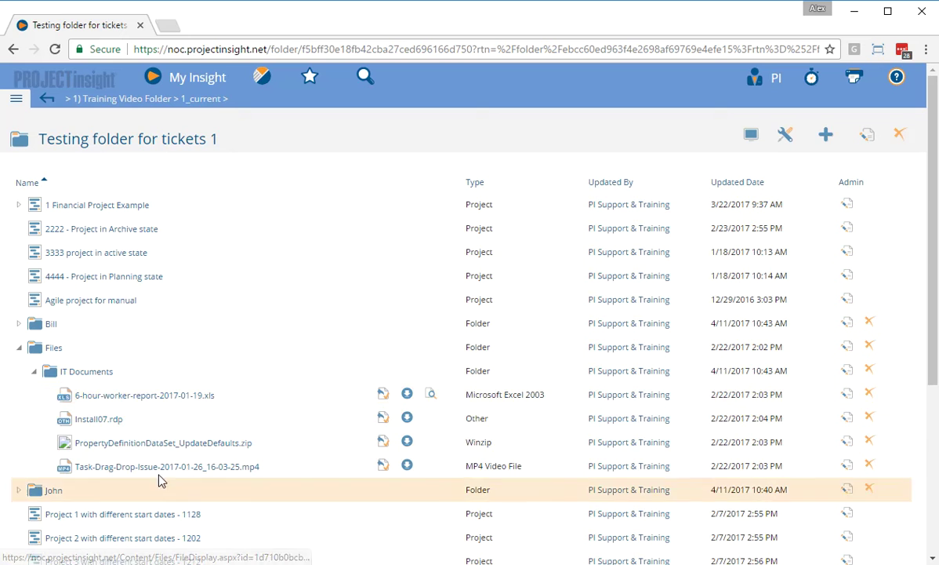
{"action": "left_click", "coordinate": [35, 373]}
{"action": "left_click", "coordinate": [35, 373]}
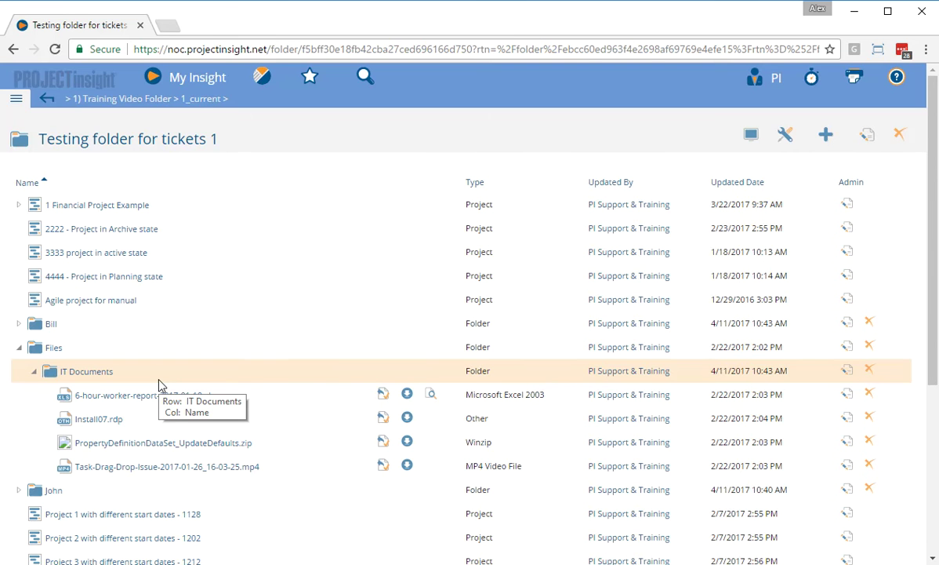
{"action": "left_click", "coordinate": [35, 375]}
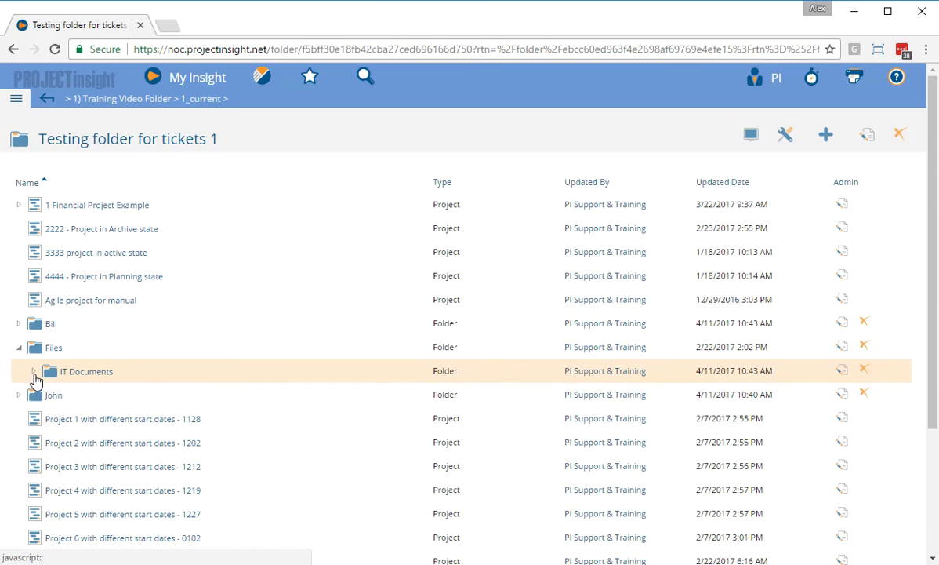
{"action": "left_click", "coordinate": [35, 373]}
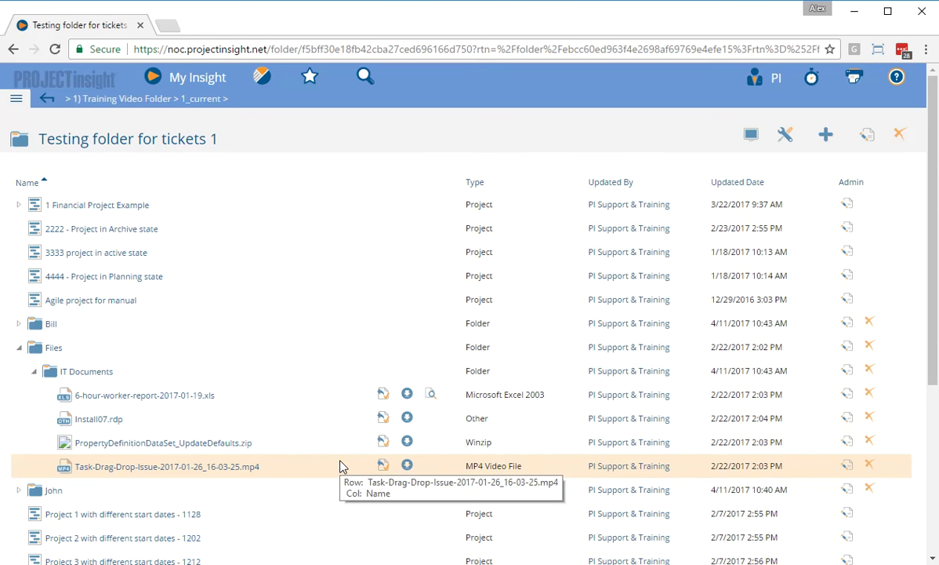
View the clipboard contents from the 6-hour-worker-report-2017-01-19.xls file and clear the clipboard
{"action": "left_click_drag", "start_coordinate": [288, 476], "coordinate": [263, 441]}
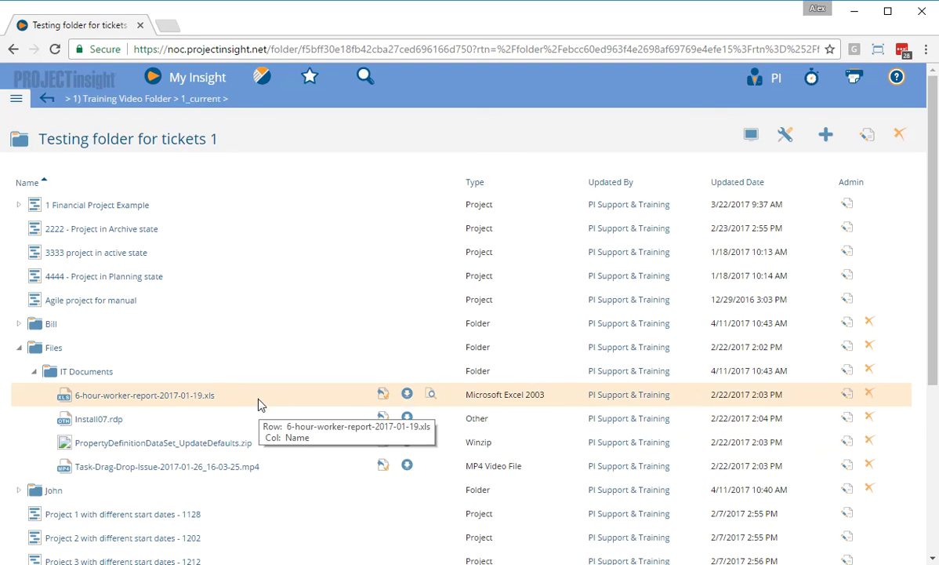
{"action": "right_click", "coordinate": [259, 398]}
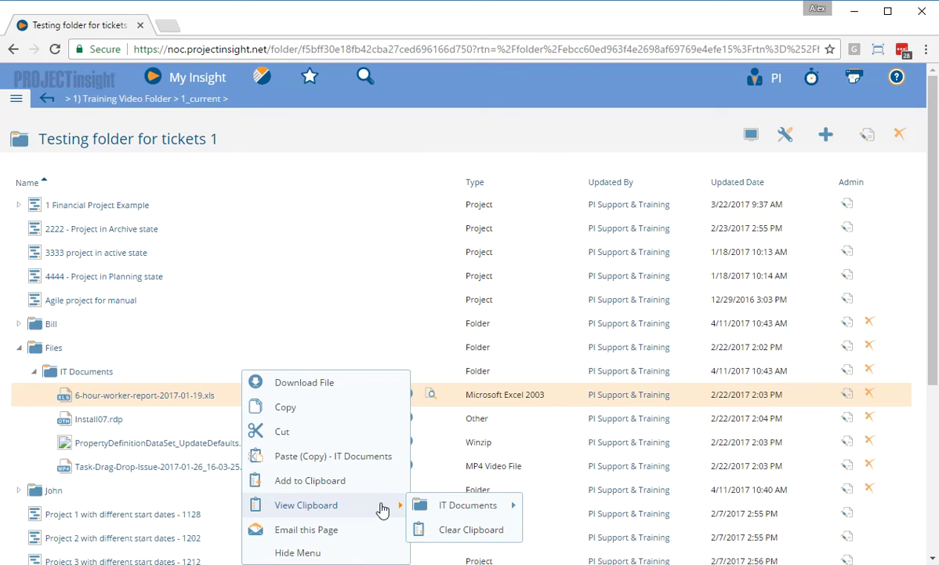
{"action": "mouse_move", "coordinate": [416, 508]}
{"action": "left_click", "coordinate": [374, 210]}
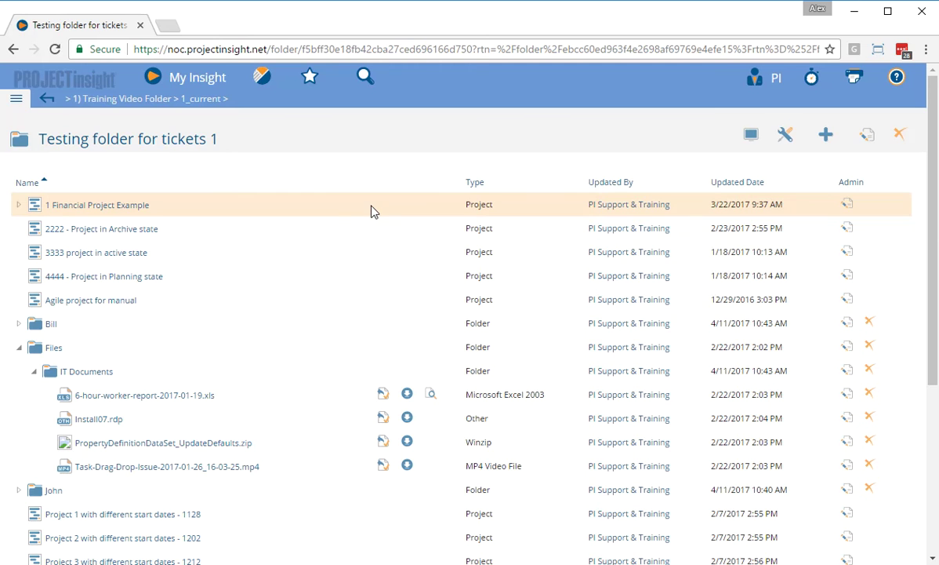
{"action": "right_click", "coordinate": [243, 398]}
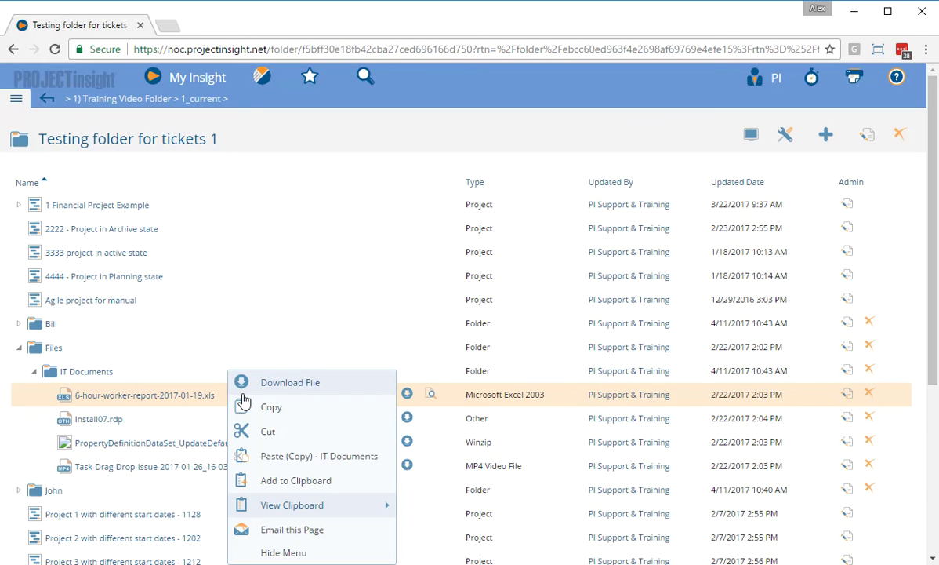
{"action": "mouse_move", "coordinate": [244, 507]}
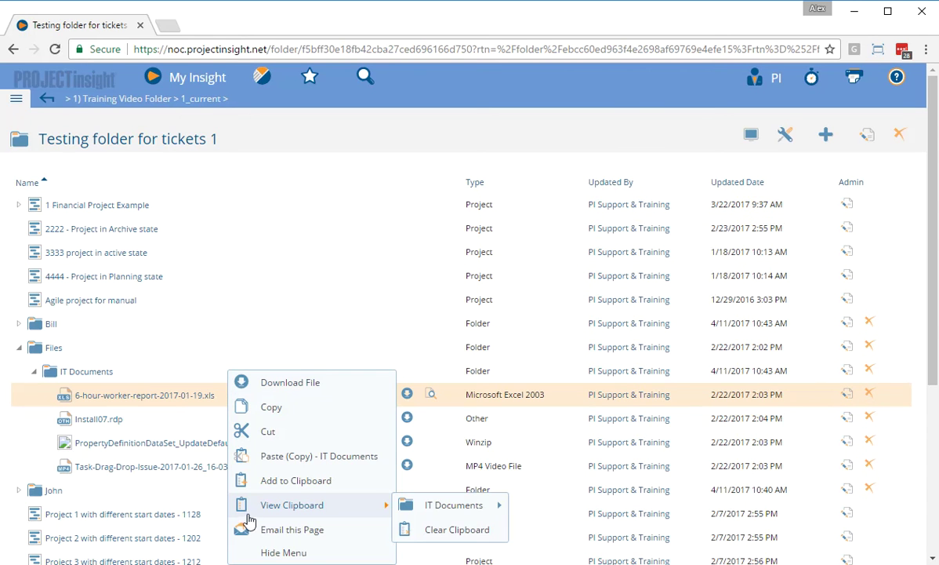
{"action": "left_click", "coordinate": [444, 531]}
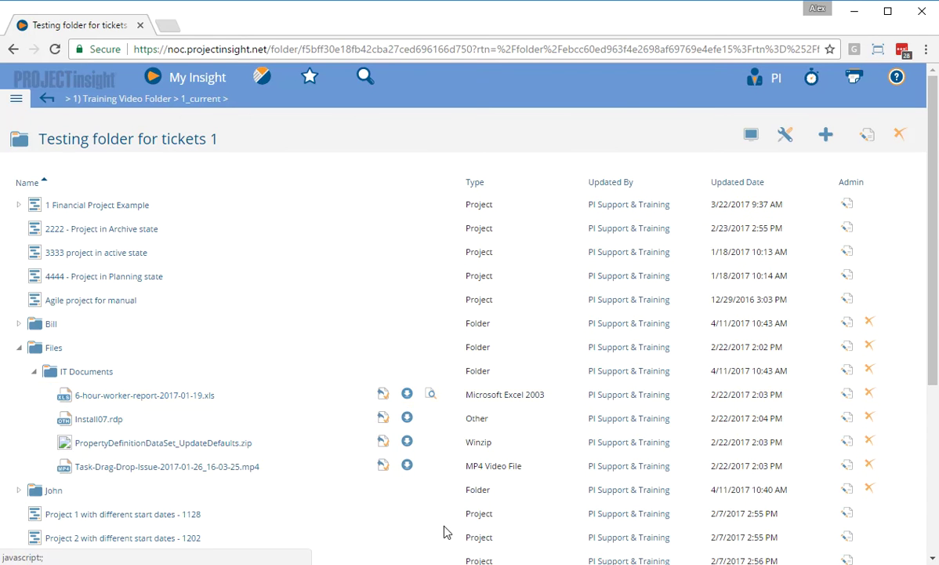
Add 6-hour-worker-report-2017-01-19.xls and PropertyDefinitionDataSet_UpdateDefaults.zip from the IT Documents folder to the clipboard
{"action": "right_click", "coordinate": [251, 394]}
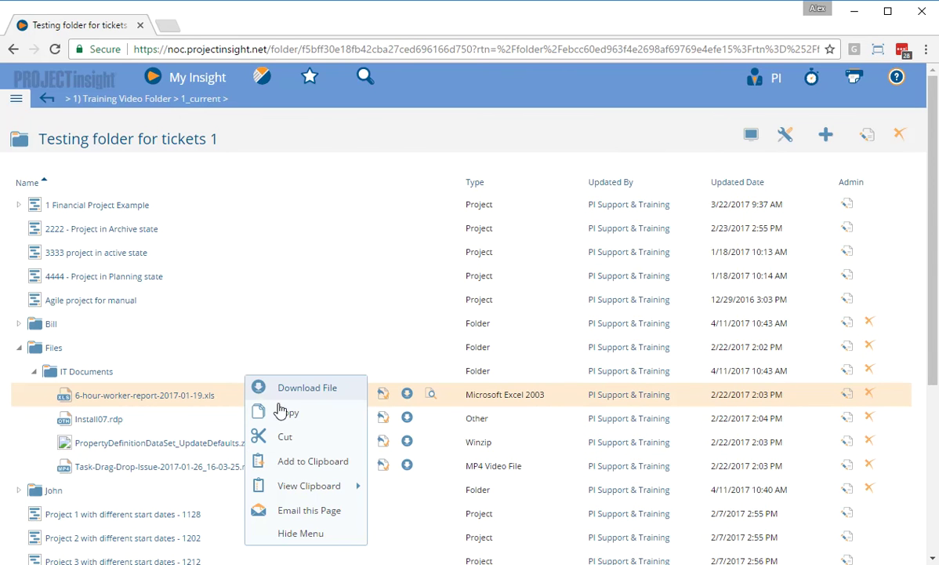
{"action": "left_click", "coordinate": [321, 466]}
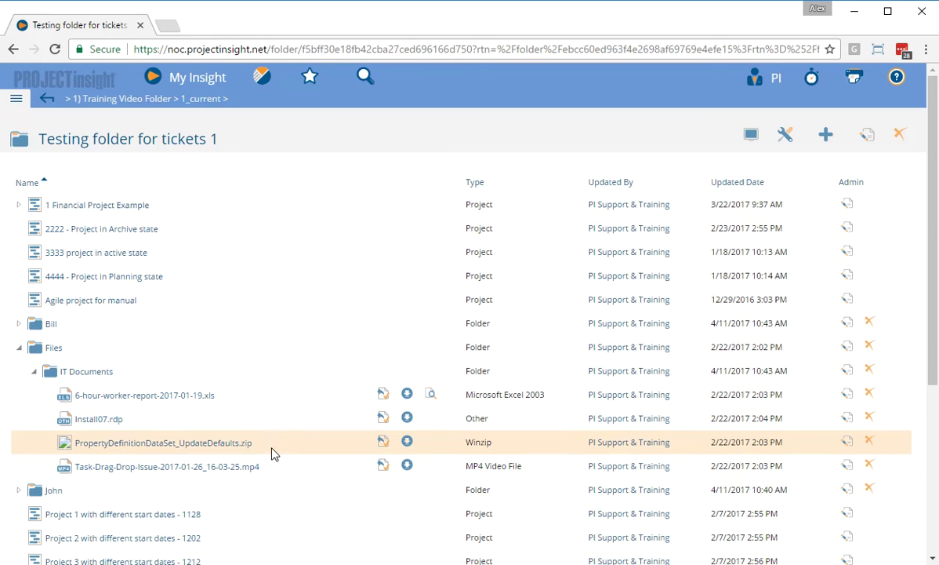
{"action": "right_click", "coordinate": [275, 446]}
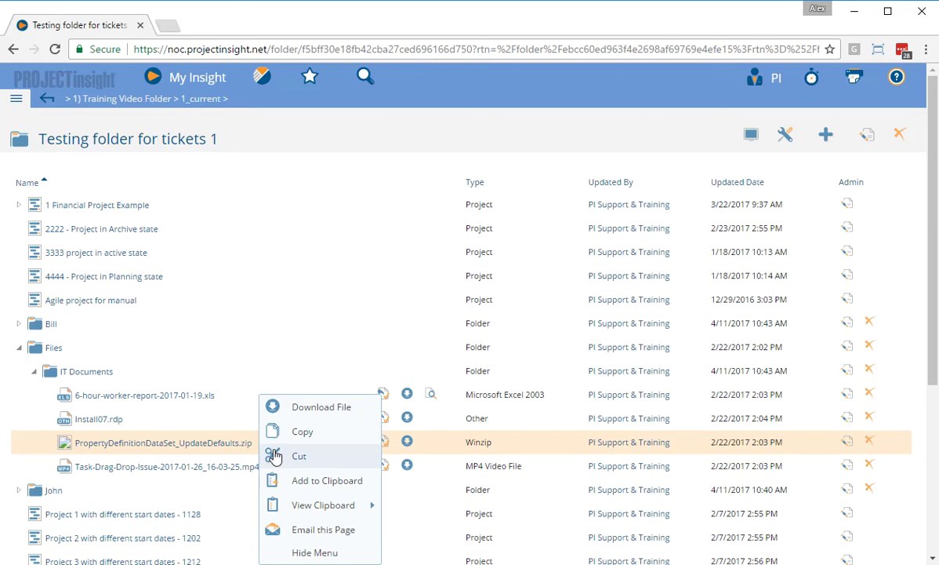
{"action": "mouse_move", "coordinate": [298, 506]}
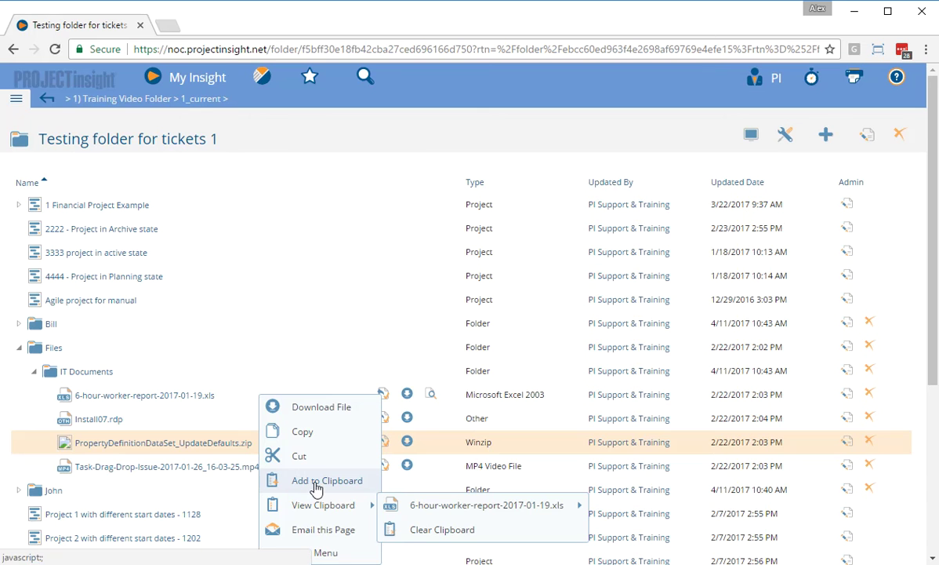
{"action": "left_click", "coordinate": [317, 485]}
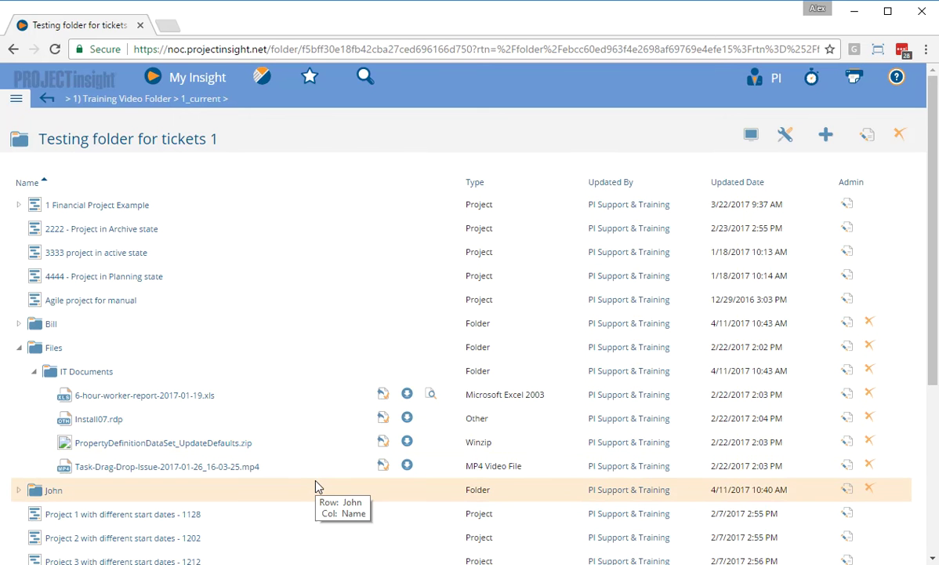
Open the folder listed just above Files in Testing folder for tickets 1
{"action": "left_click", "coordinate": [53, 324]}
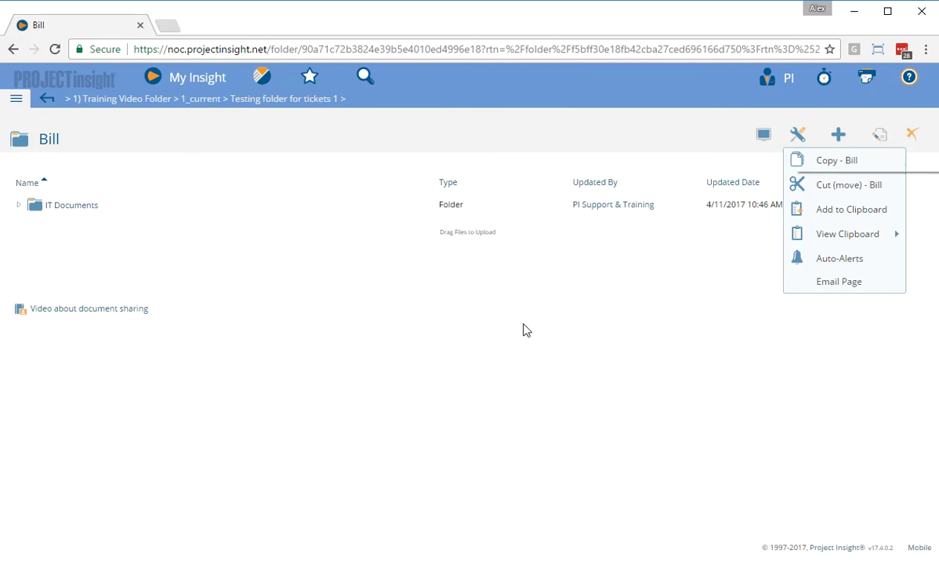
{"action": "right_click", "coordinate": [122, 223]}
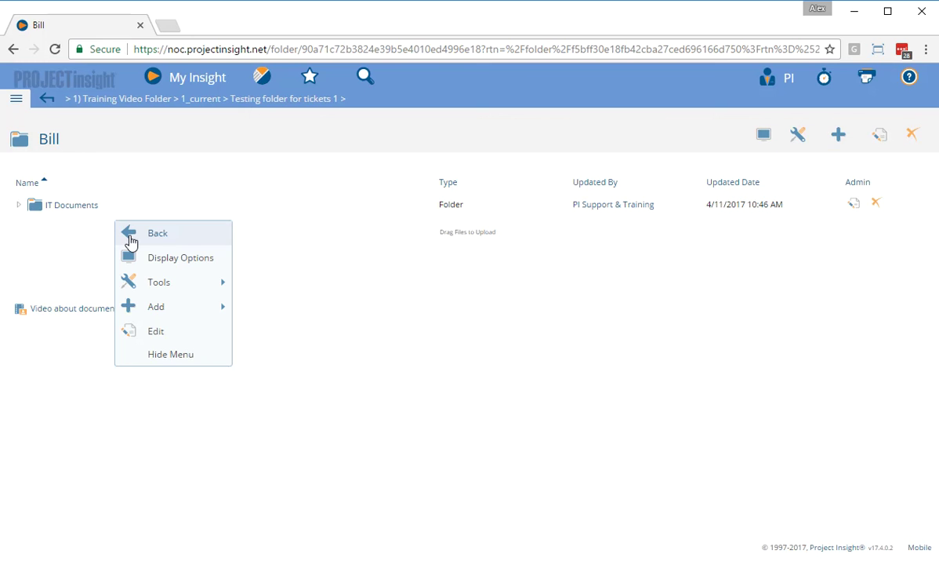
{"action": "left_click", "coordinate": [570, 339]}
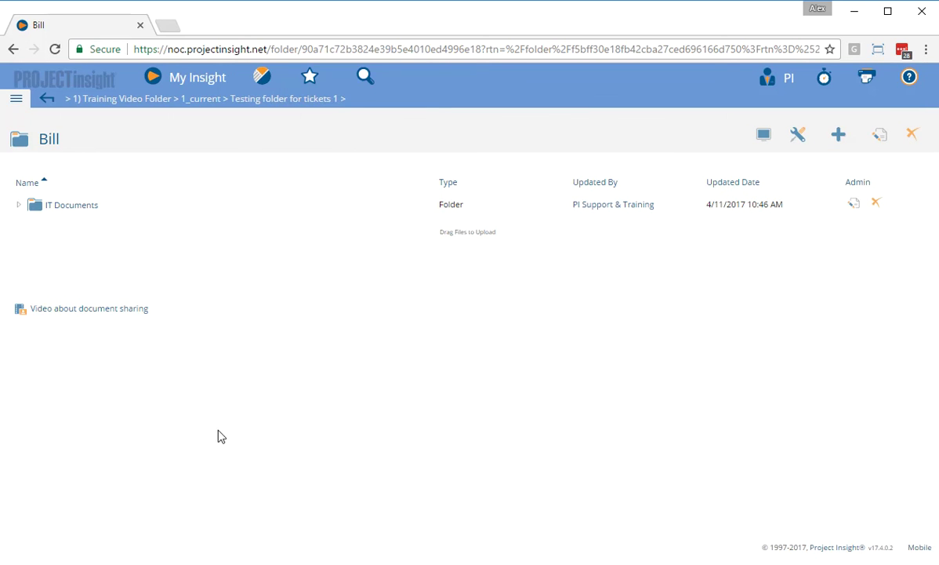
{"action": "right_click", "coordinate": [220, 425]}
{"action": "mouse_move", "coordinate": [118, 506]}
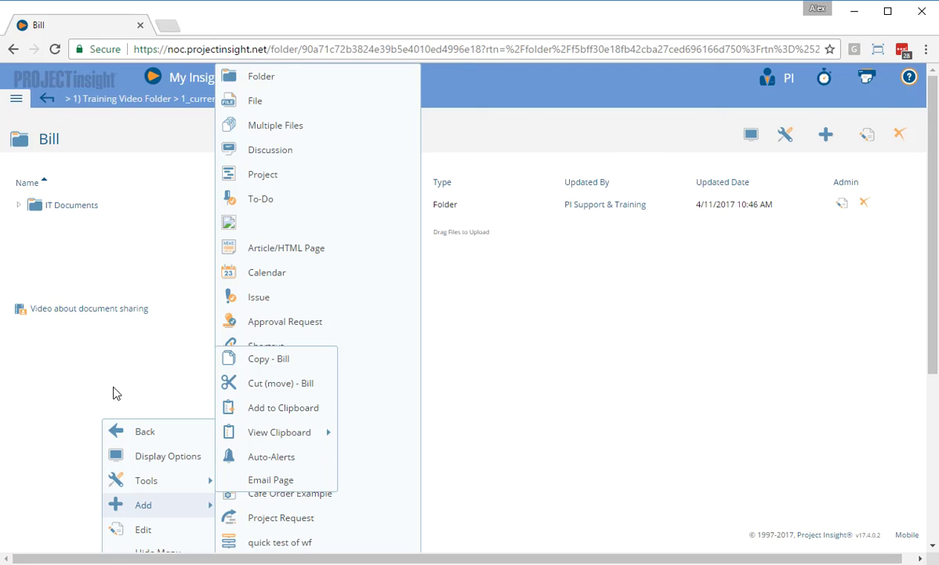
{"action": "left_click", "coordinate": [140, 225]}
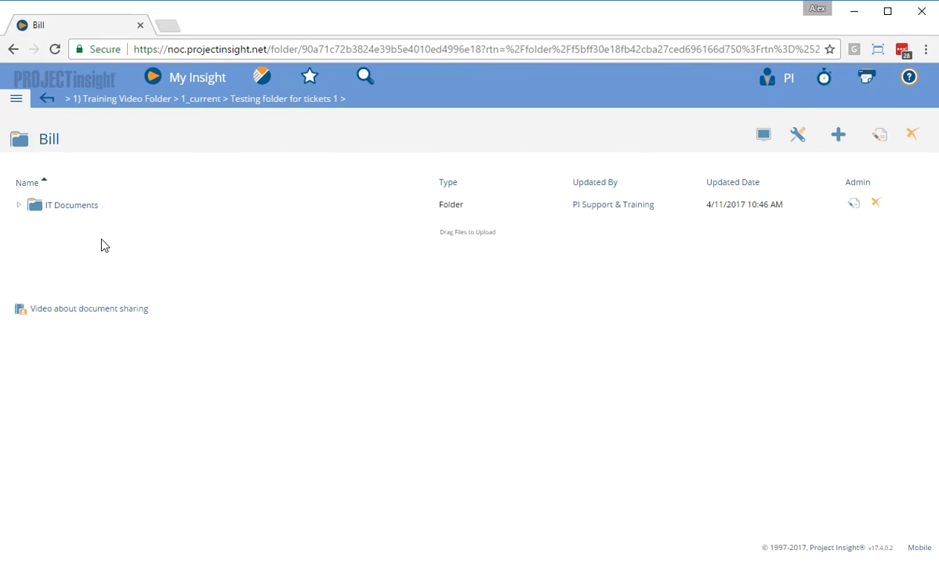
Open the full clipboard window with the current folder as the paste target
{"action": "right_click", "coordinate": [64, 226]}
{"action": "mouse_move", "coordinate": [110, 284]}
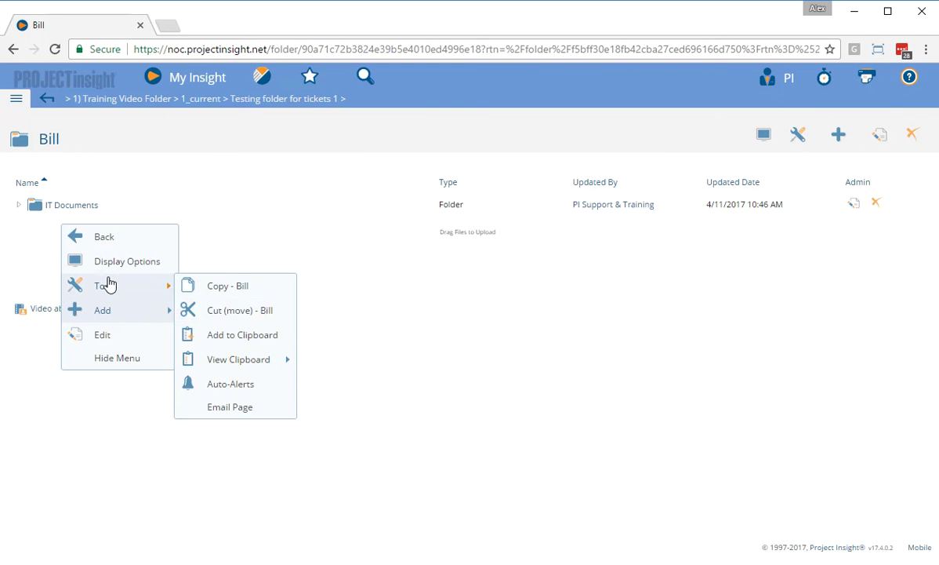
{"action": "mouse_move", "coordinate": [251, 359]}
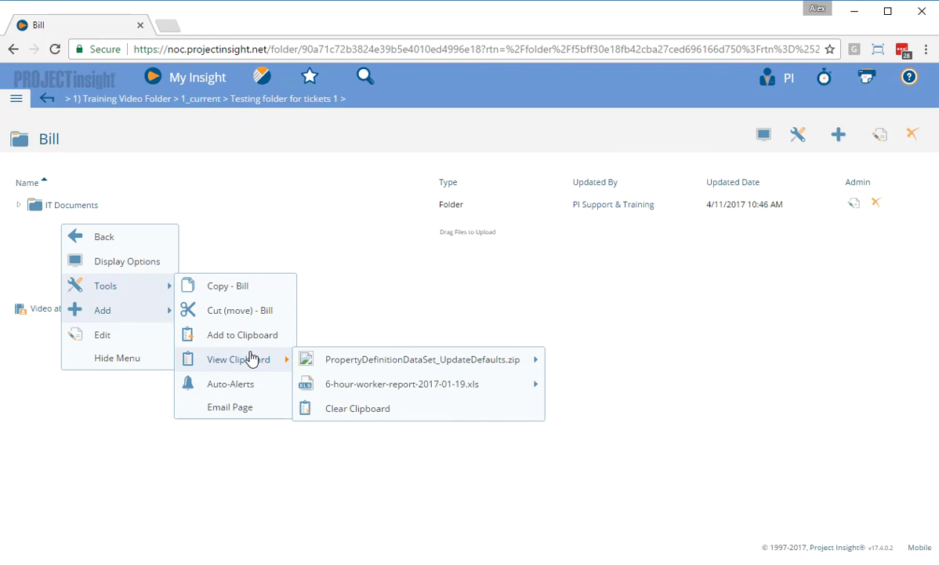
{"action": "left_click", "coordinate": [251, 359]}
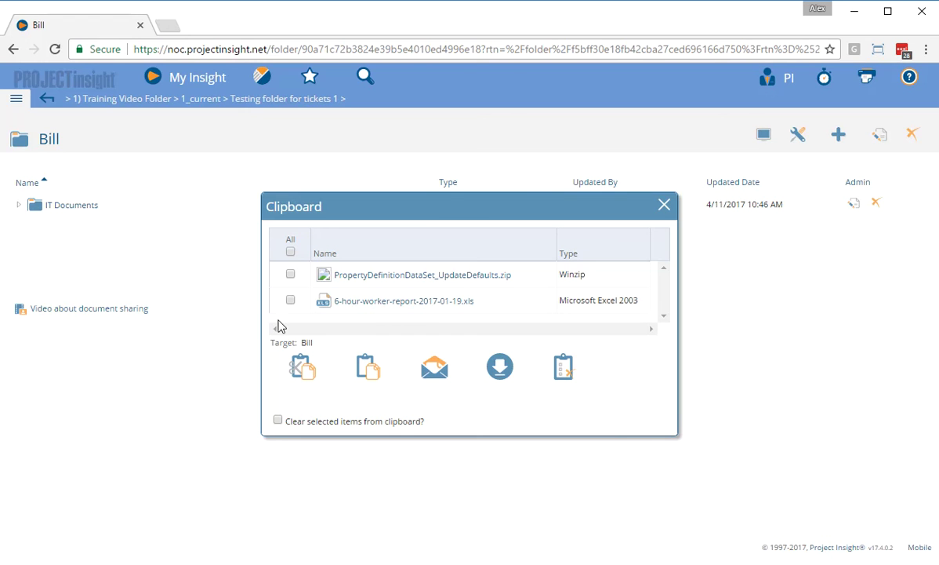
Try selecting and deselecting the clipboard items, leaving both the zip and the xls file selected
{"action": "left_click", "coordinate": [290, 250]}
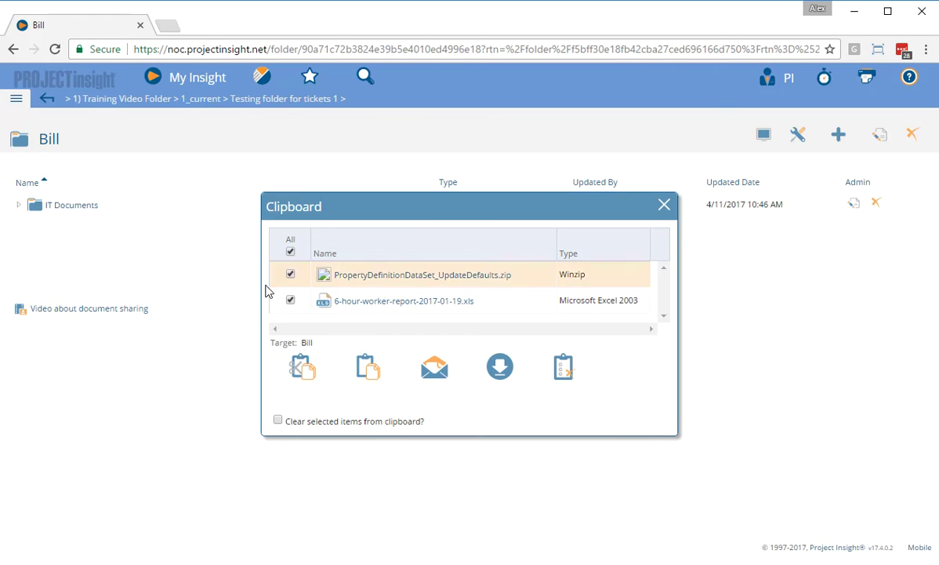
{"action": "left_click", "coordinate": [290, 250]}
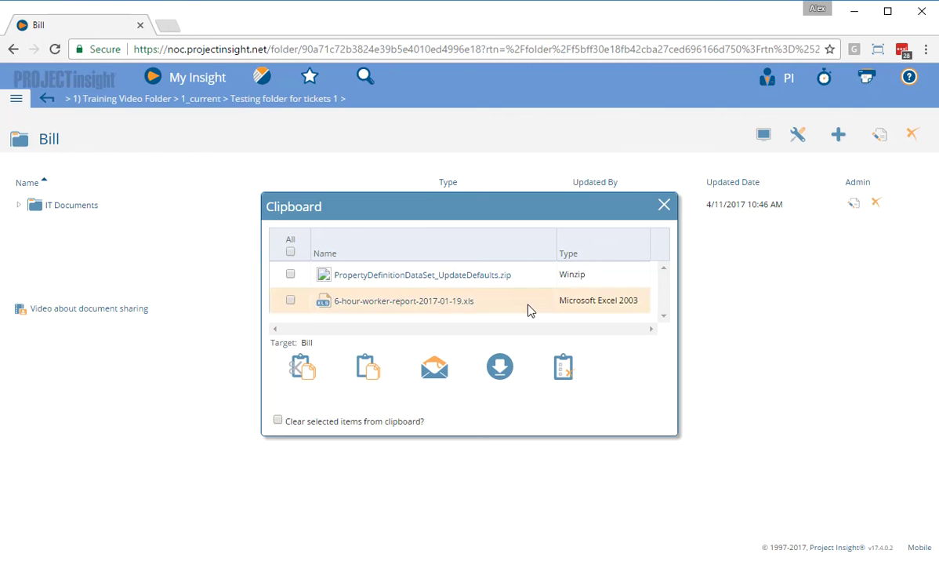
{"action": "left_click", "coordinate": [290, 252]}
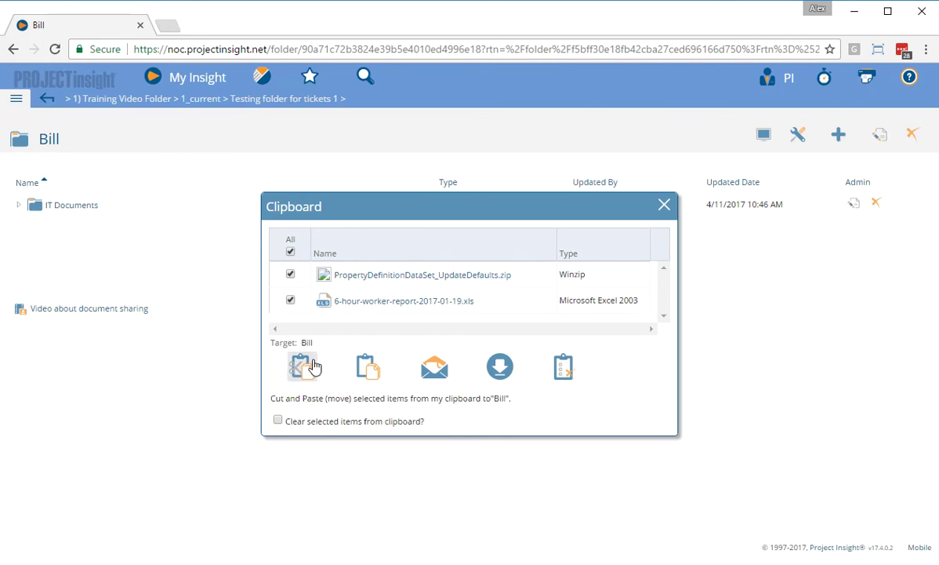
{"action": "left_click", "coordinate": [291, 273]}
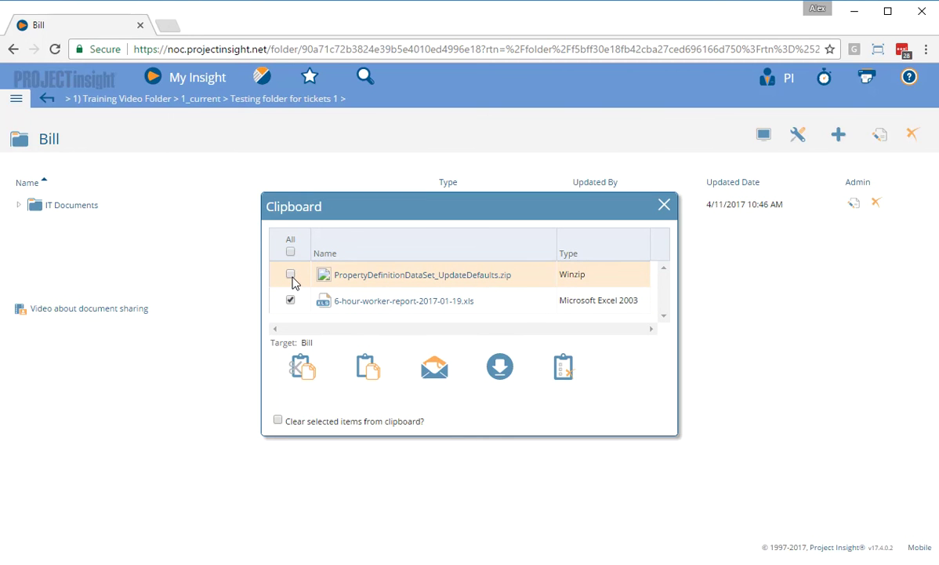
{"action": "left_click", "coordinate": [290, 274]}
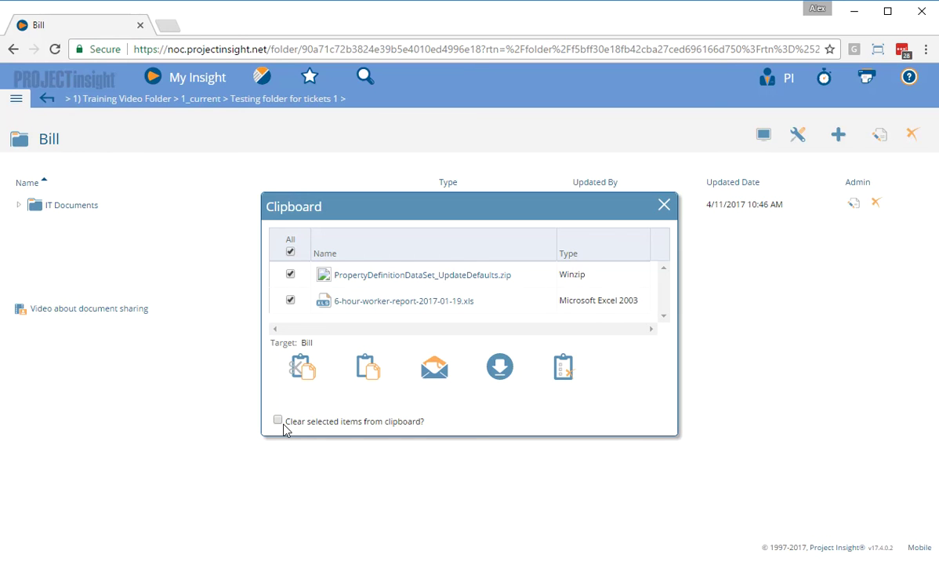
Paste copies of both selected files into the current folder, clearing the selected items from the clipboard, and confirm the copy
{"action": "left_click", "coordinate": [278, 420]}
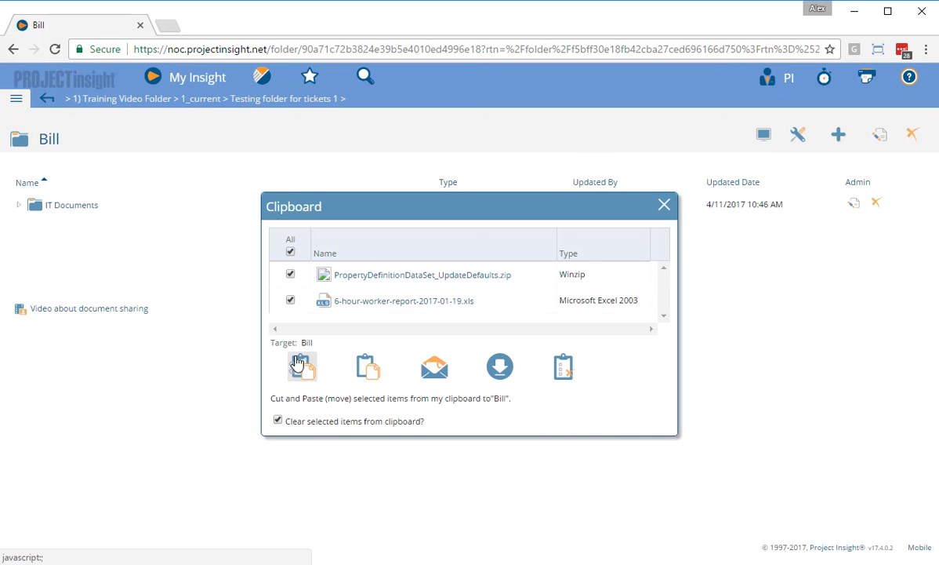
{"action": "left_click", "coordinate": [376, 373]}
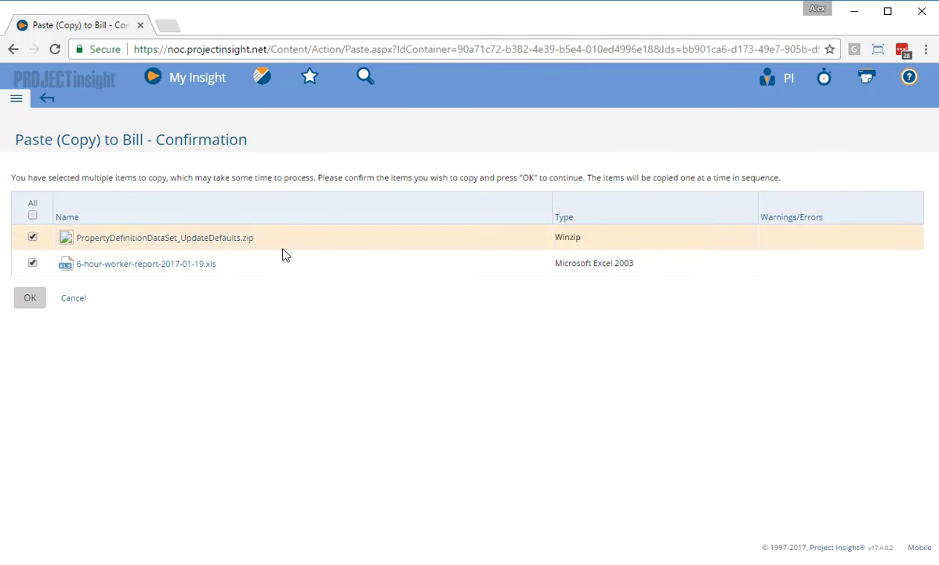
{"action": "left_click", "coordinate": [32, 216]}
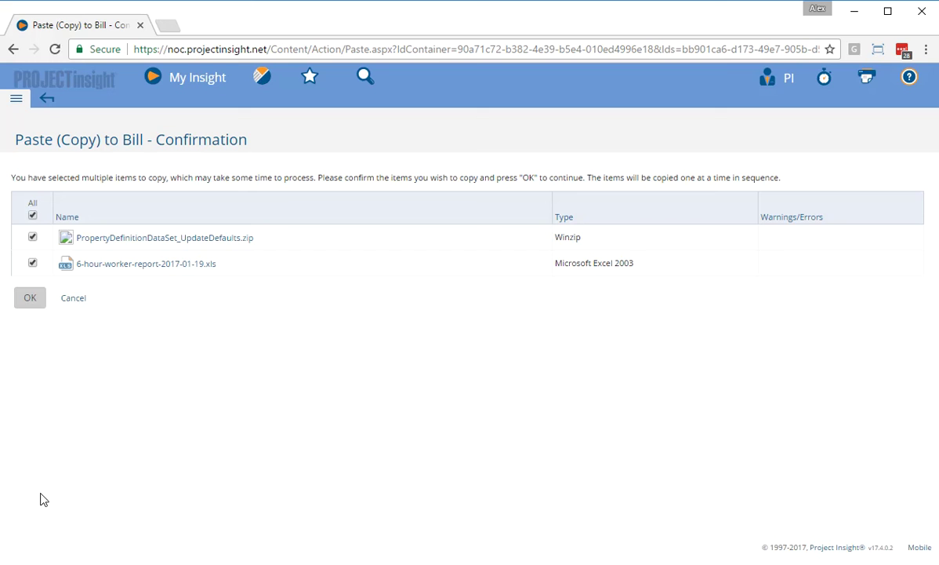
{"action": "left_click", "coordinate": [35, 297]}
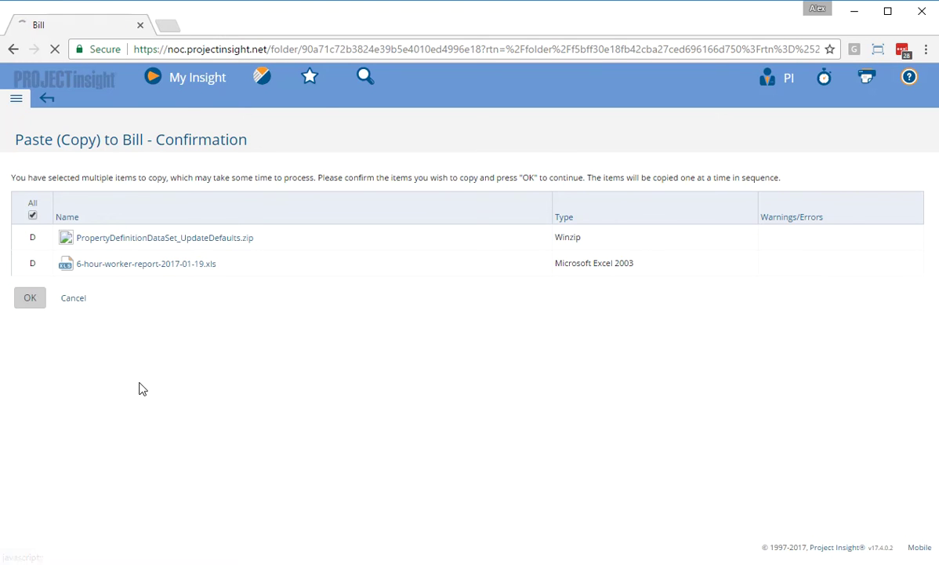